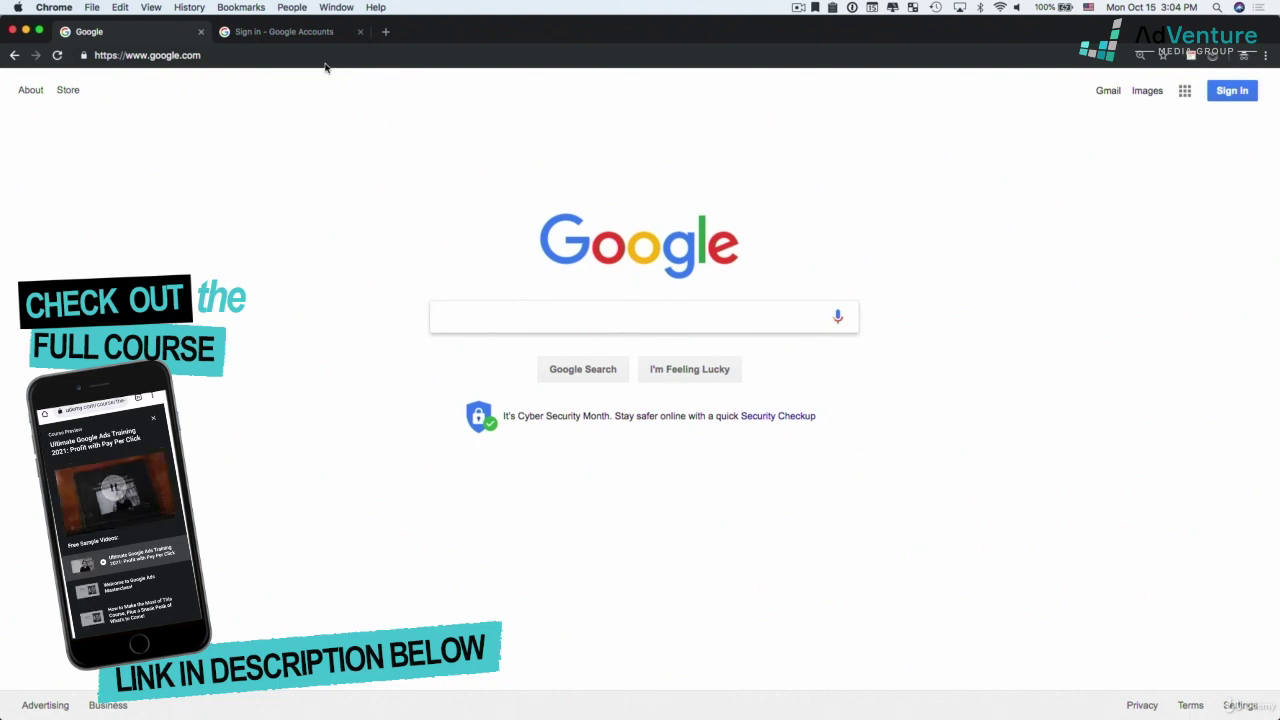
# Step: Search Google for 'google ads'
pyautogui.click(237, 60)
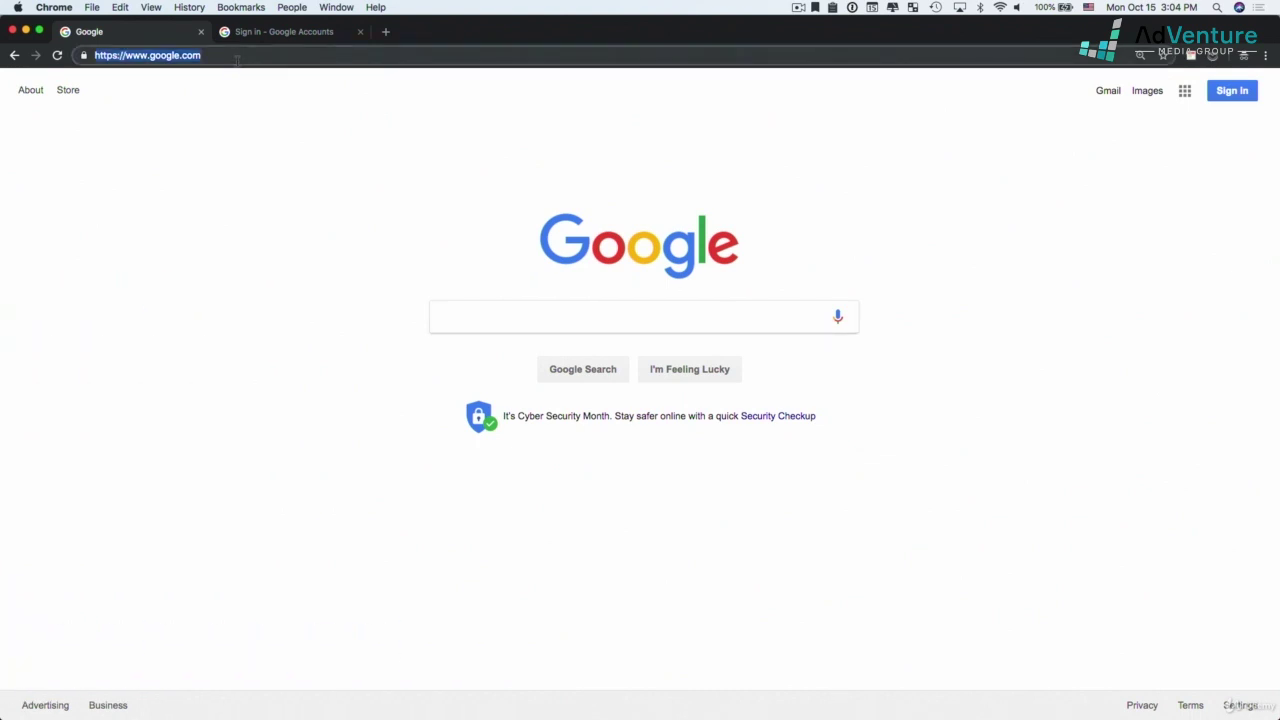
pyautogui.click(534, 318)
pyautogui.write('google d')
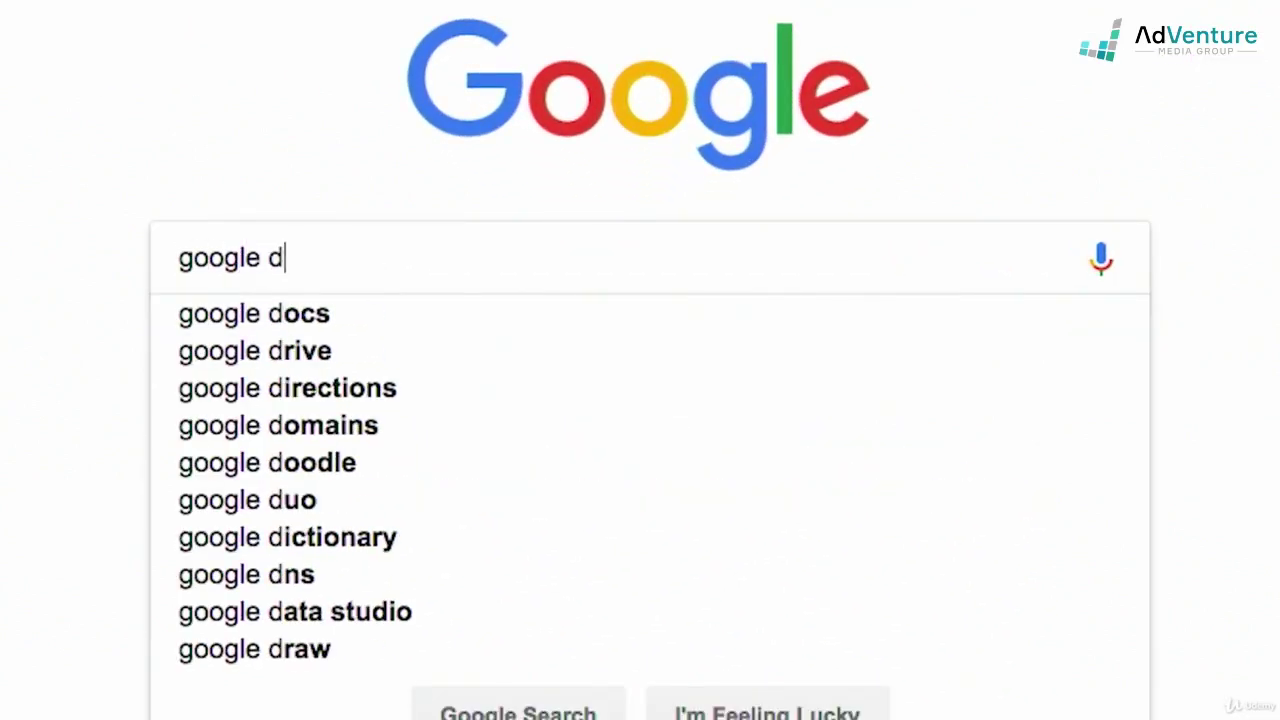
pyautogui.press('BackSpace')
pyautogui.write('ads')
pyautogui.press('Return')
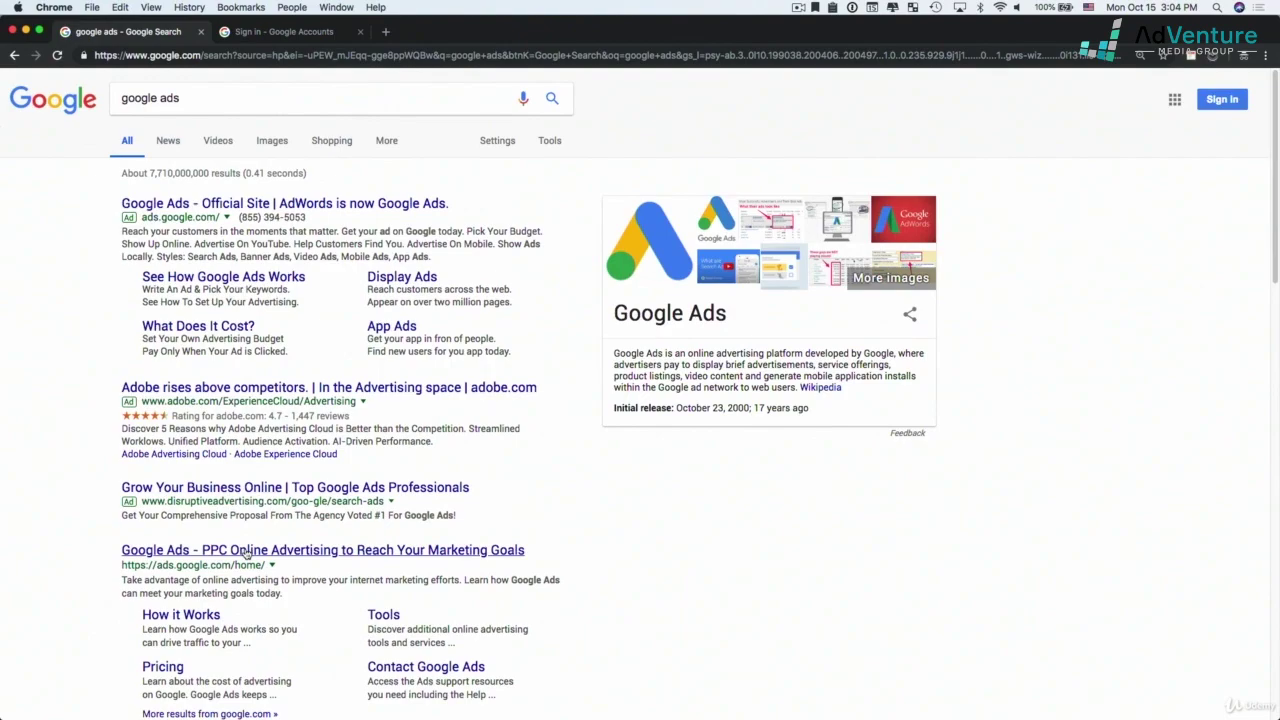
# Step: Go to ads.google.com to reach the Google Ads sign-in page
pyautogui.click(270, 55)
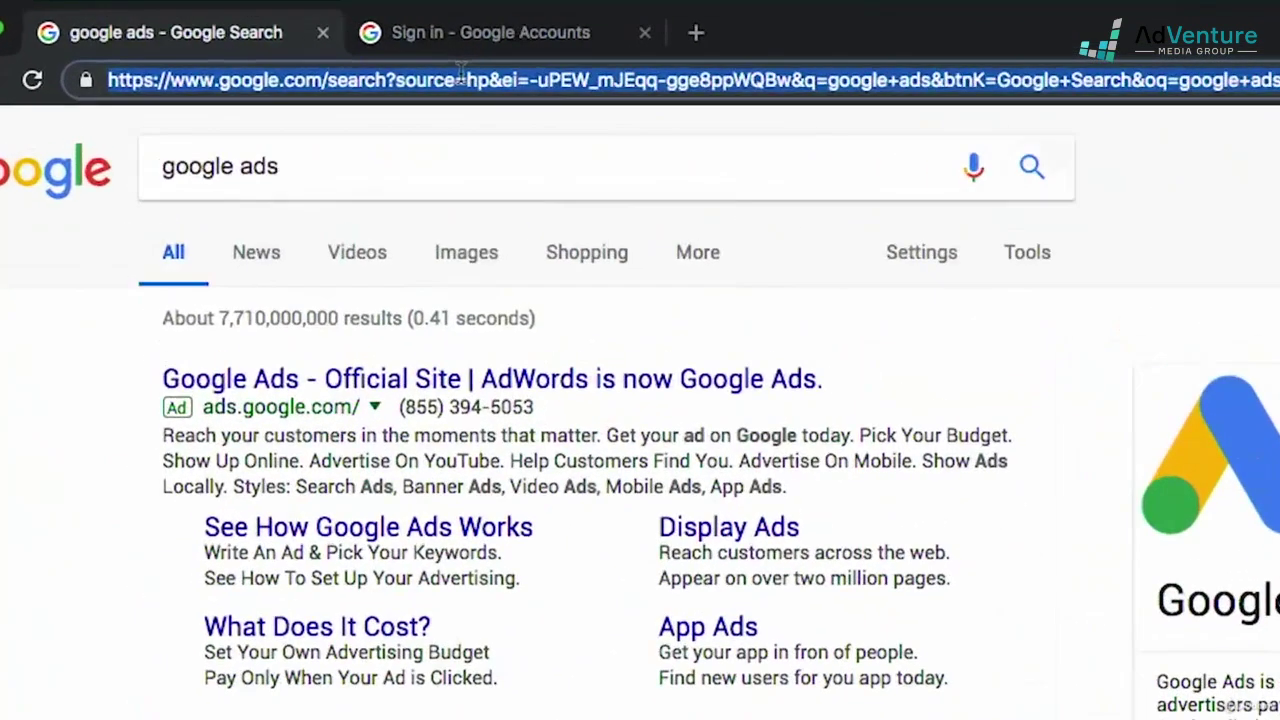
pyautogui.write('ads.google')
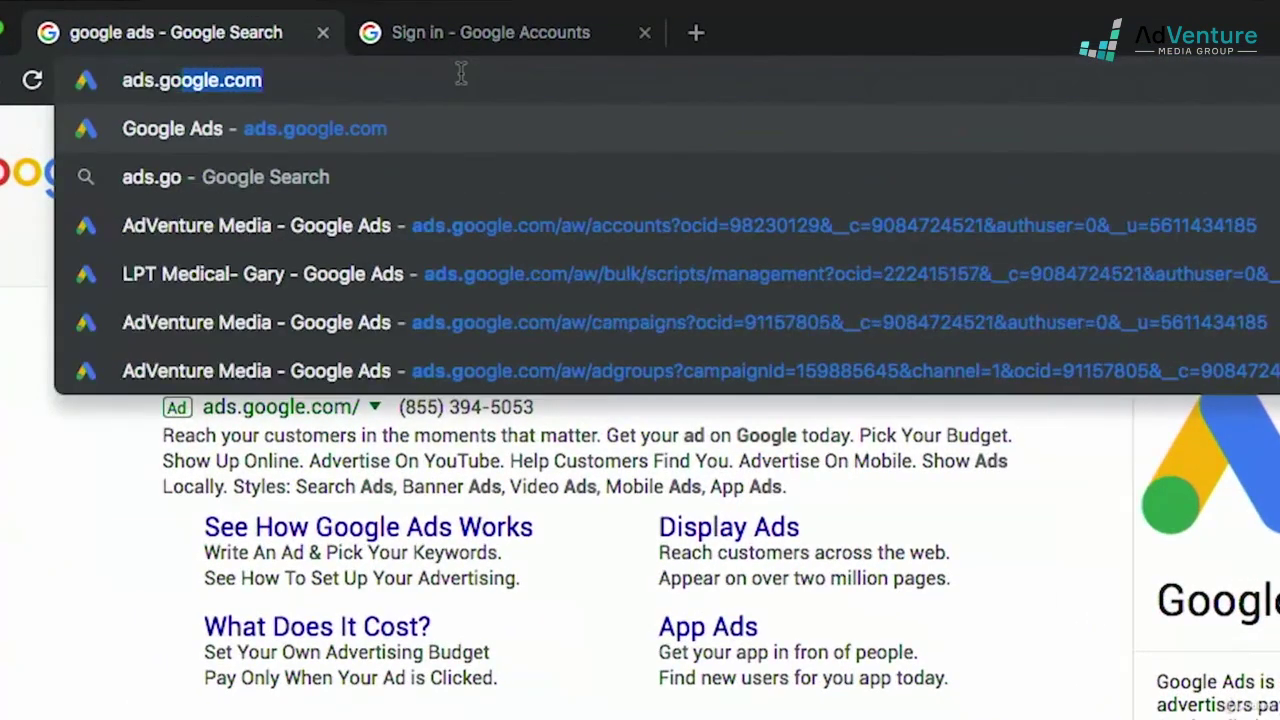
pyautogui.write('.c')
pyautogui.press('Return')
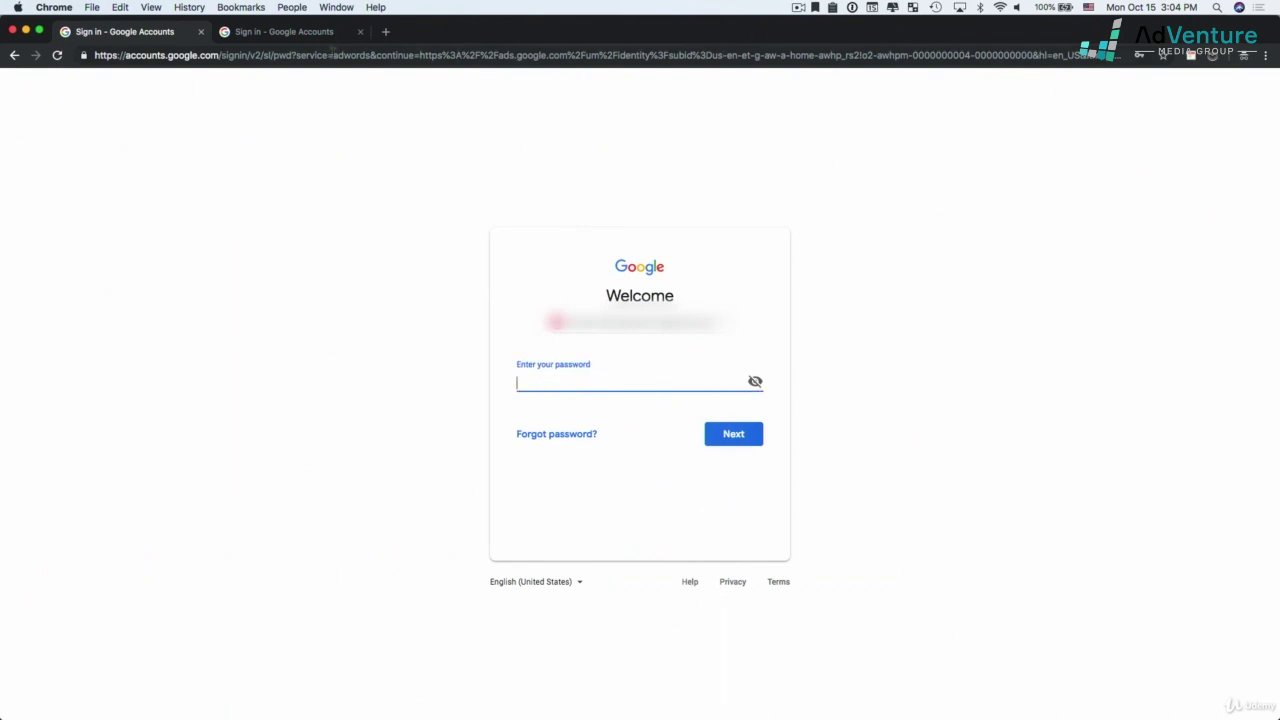
# Step: Close the duplicate 'Sign in' tab and start entering the account password
pyautogui.click(360, 31)
pyautogui.click(558, 384)
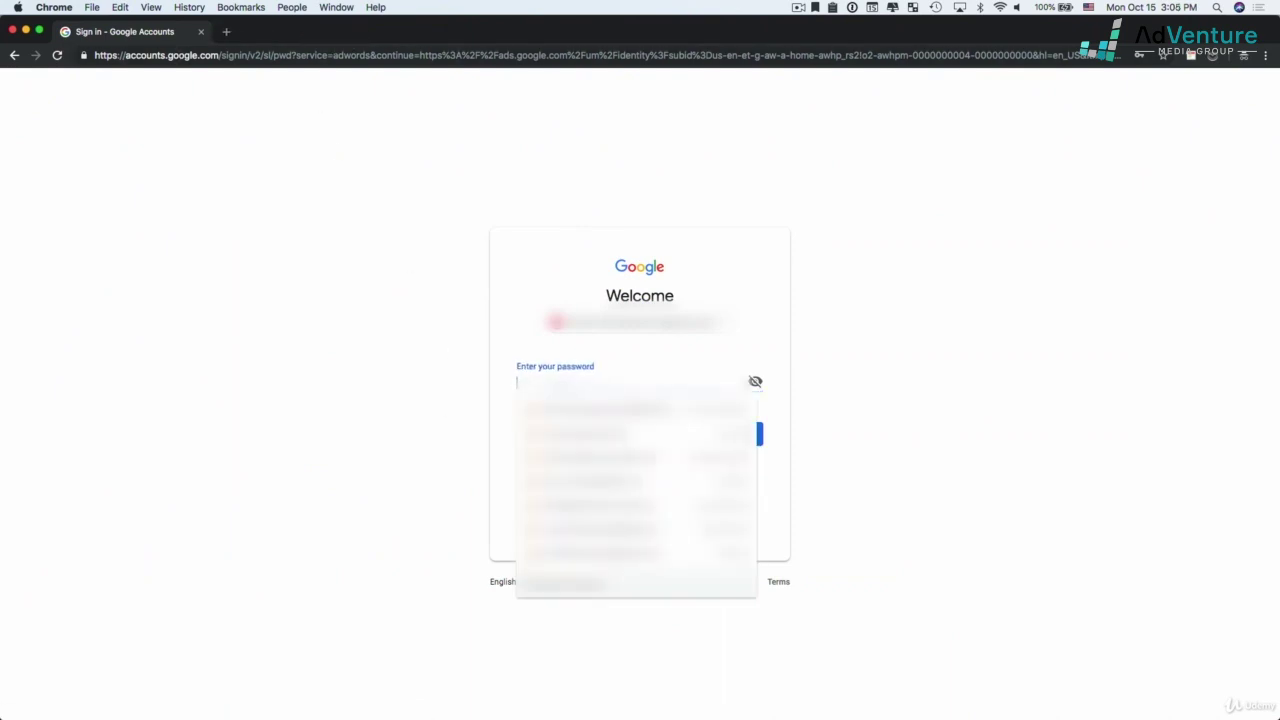
pyautogui.write('a')
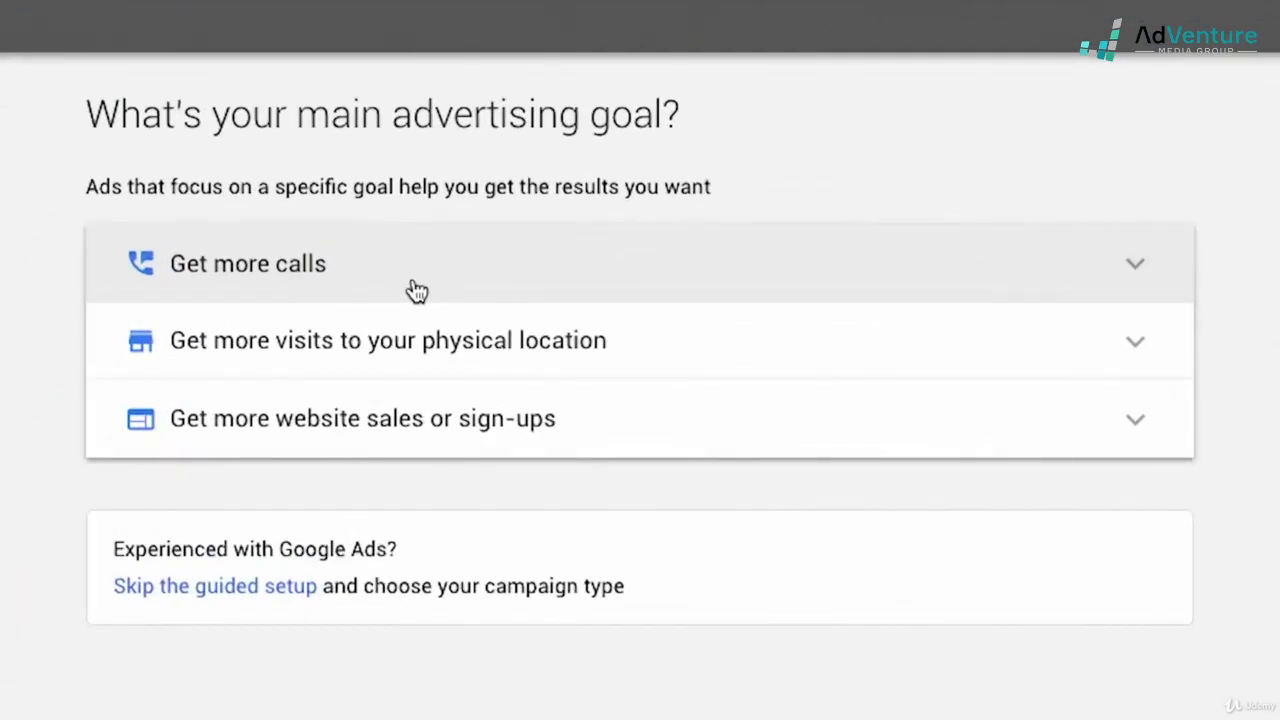
pyautogui.click(288, 585)
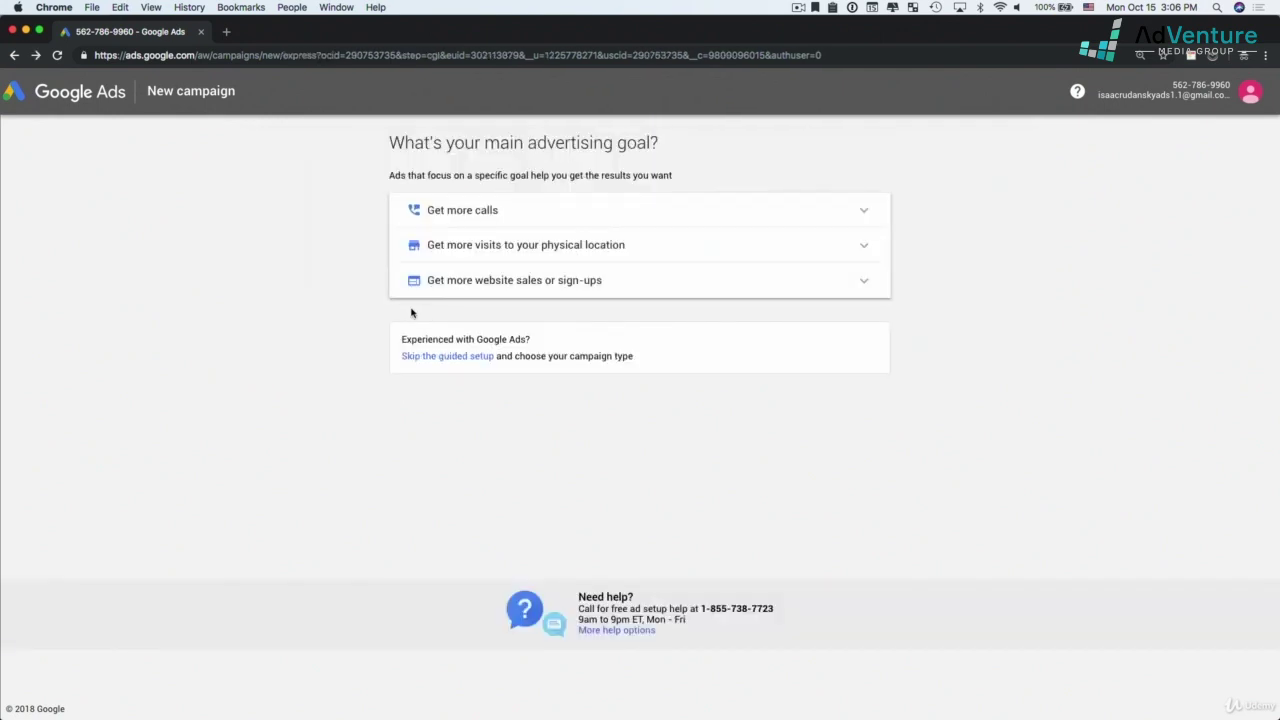
pyautogui.click(486, 214)
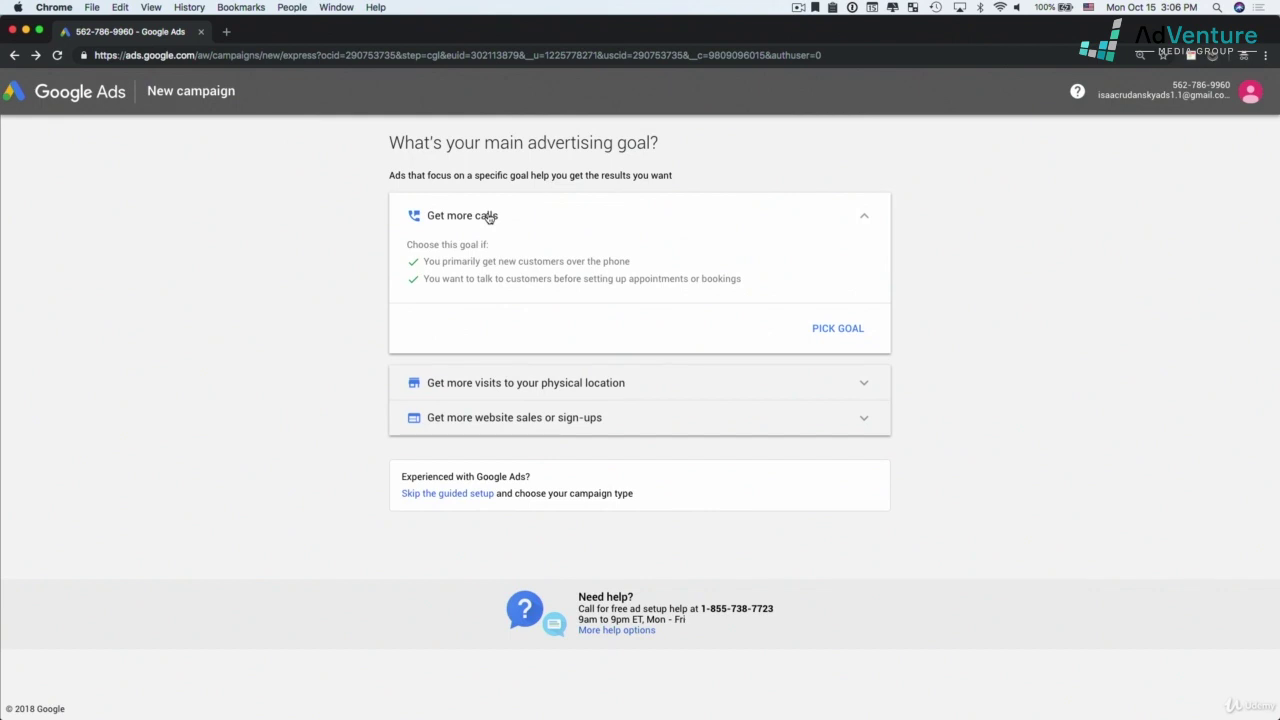
pyautogui.click(585, 395)
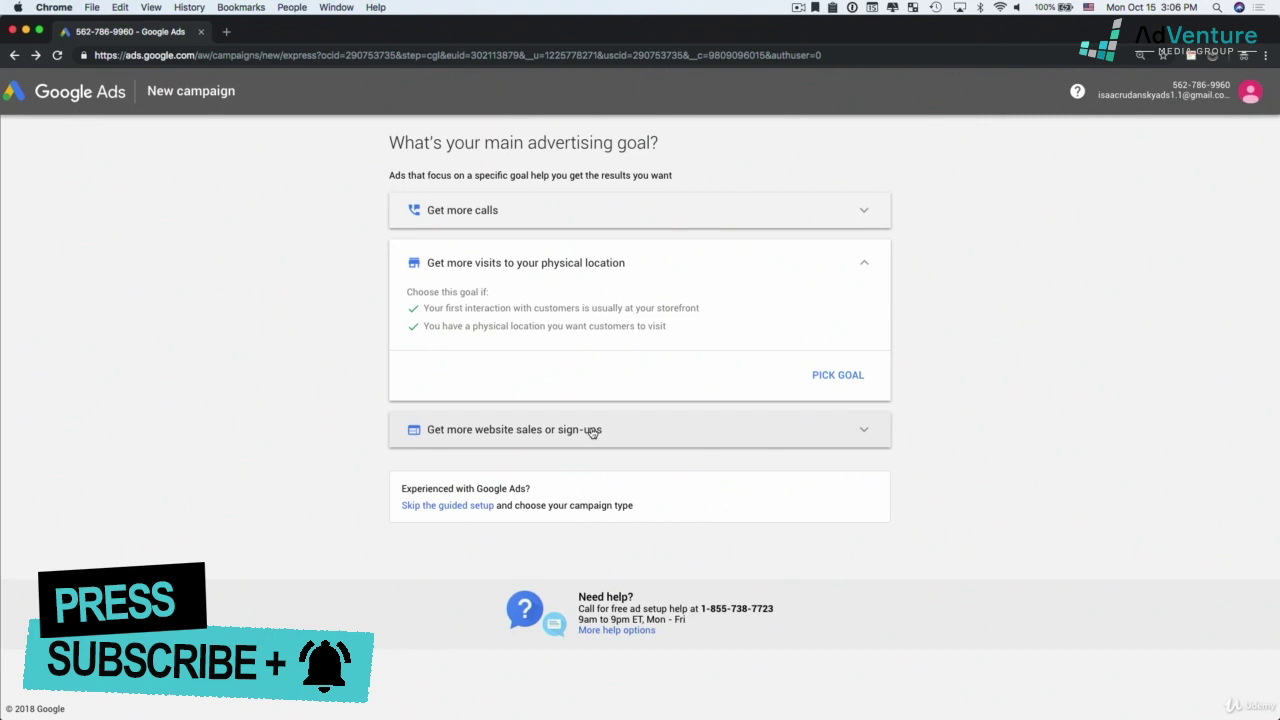
pyautogui.click(592, 430)
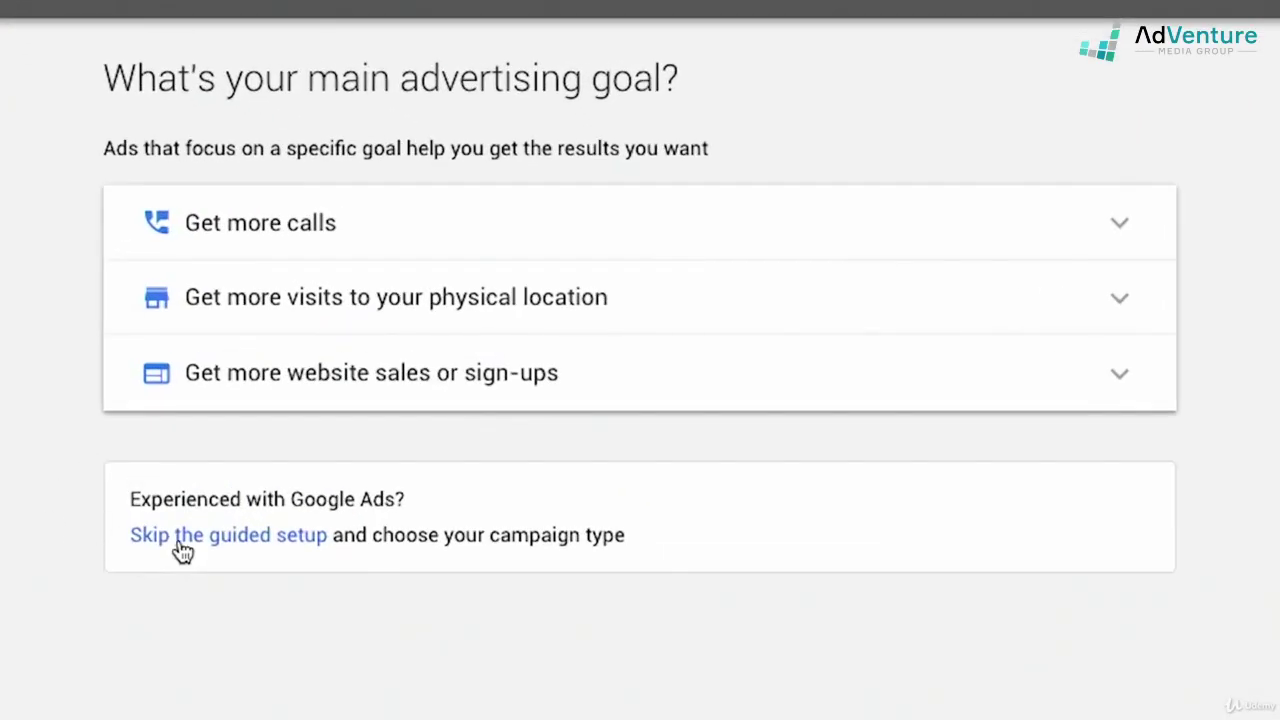
# Step: Skip the guided setup to reach the Select a campaign type page
pyautogui.click(181, 548)
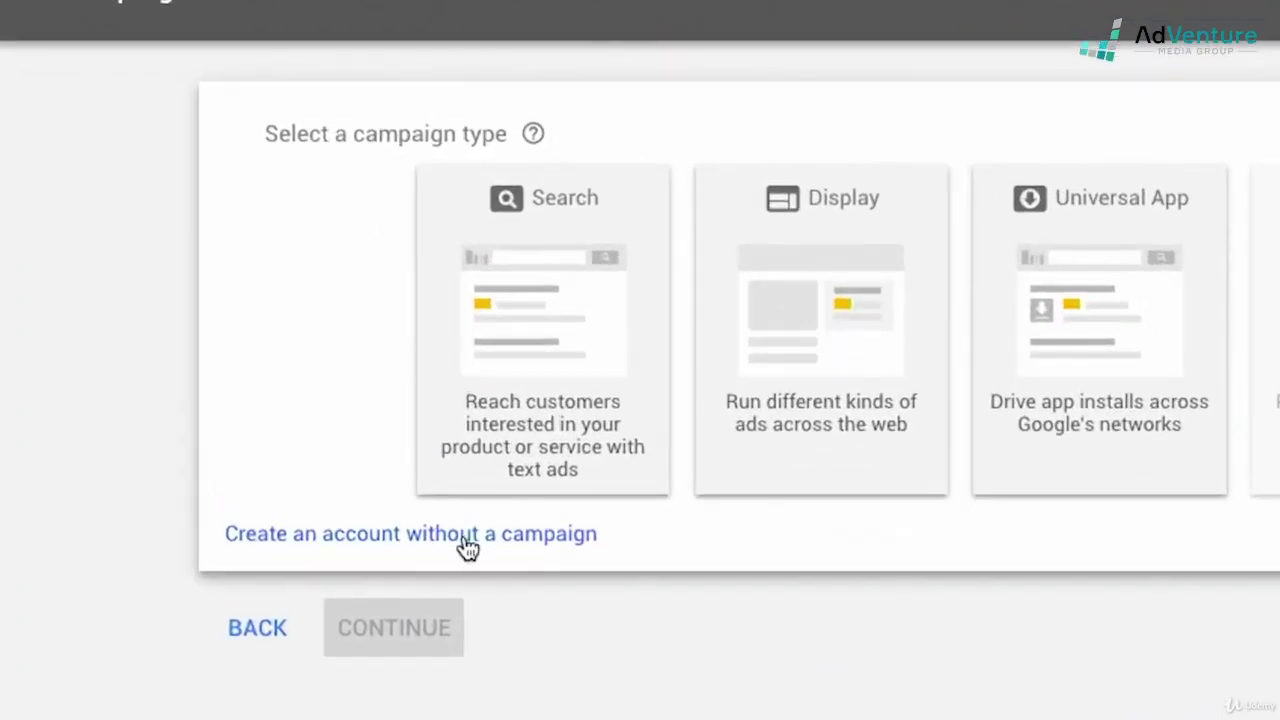
pyautogui.click(466, 545)
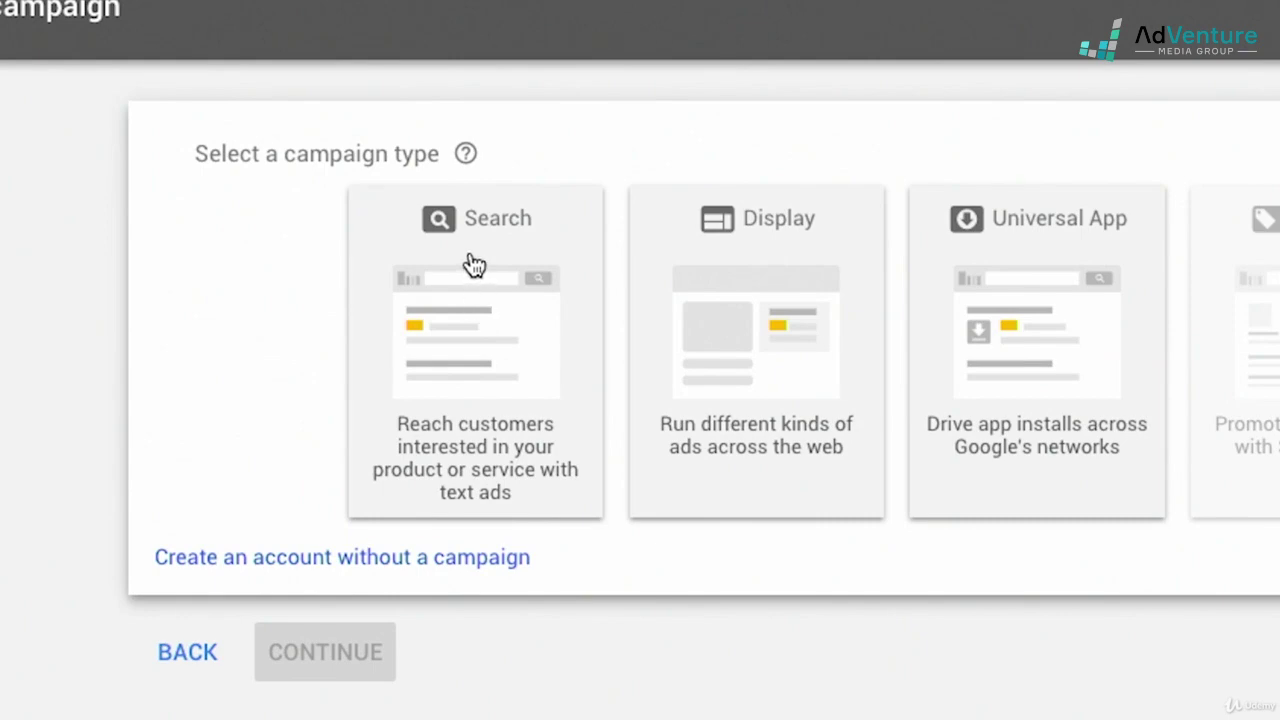
# Step: Pick the Search campaign type, compare Sales and Website traffic goals, then create it without a goal
pyautogui.click(471, 268)
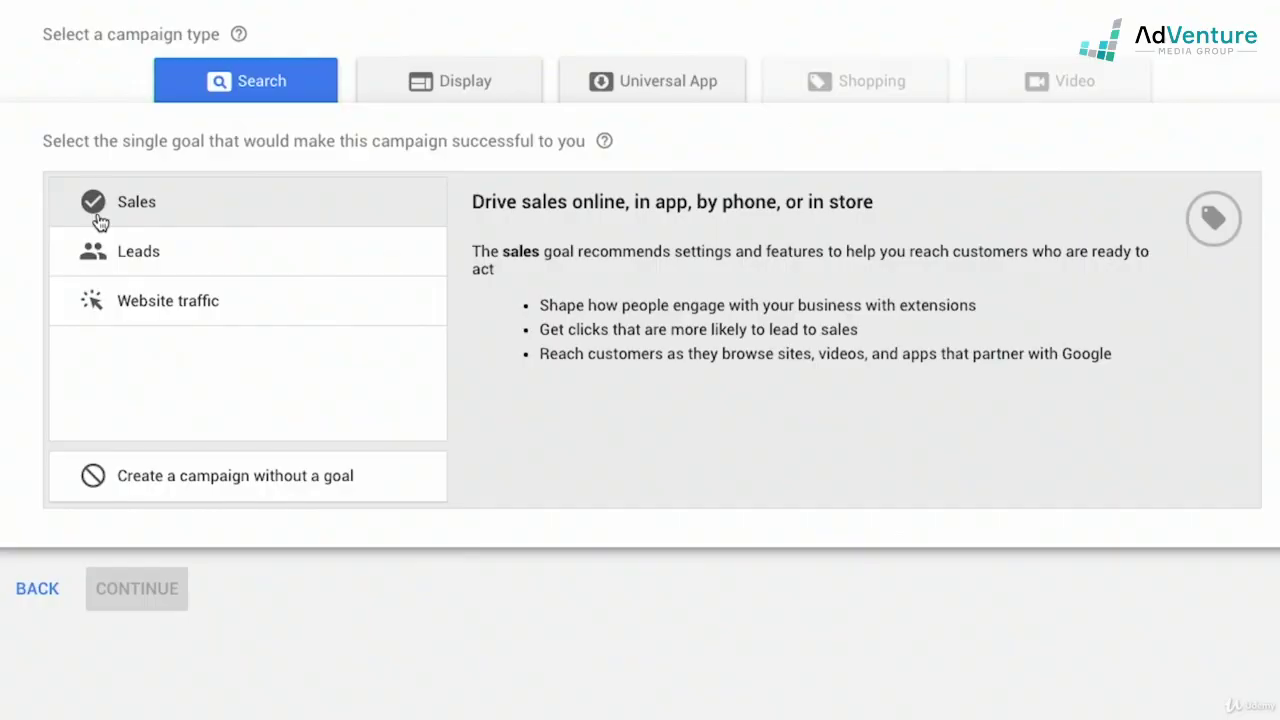
pyautogui.click(164, 497)
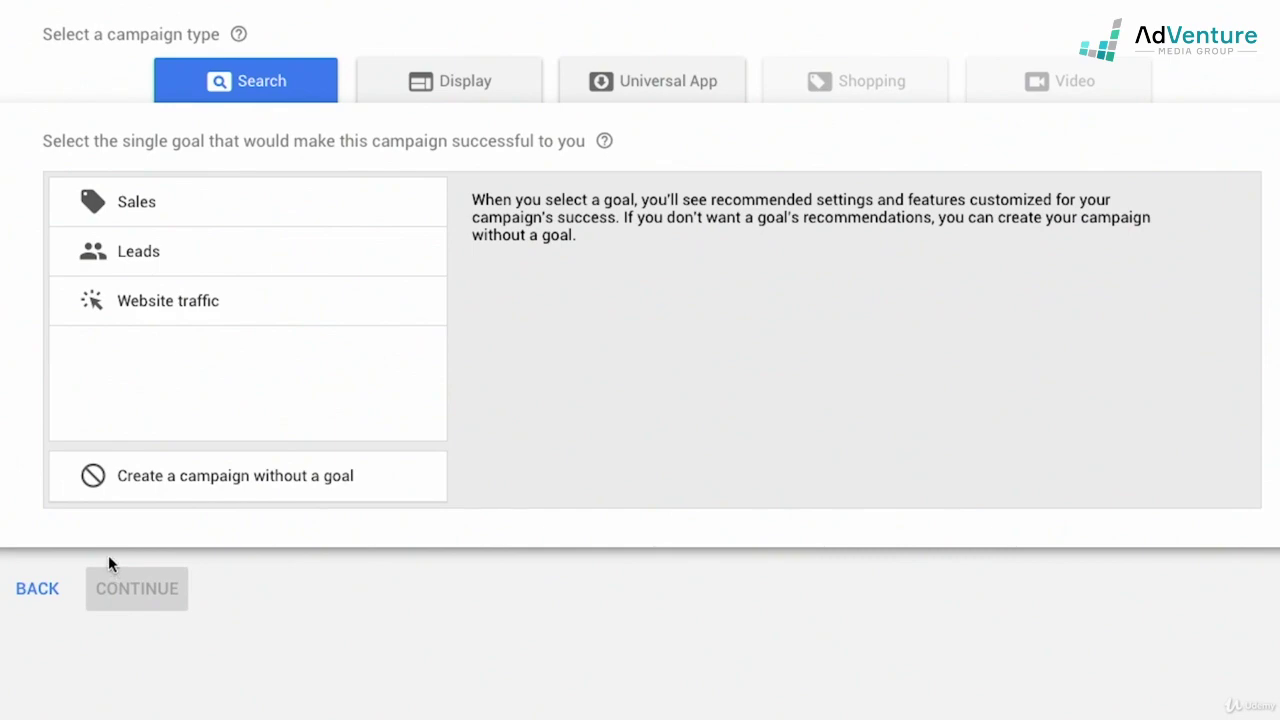
pyautogui.click(180, 299)
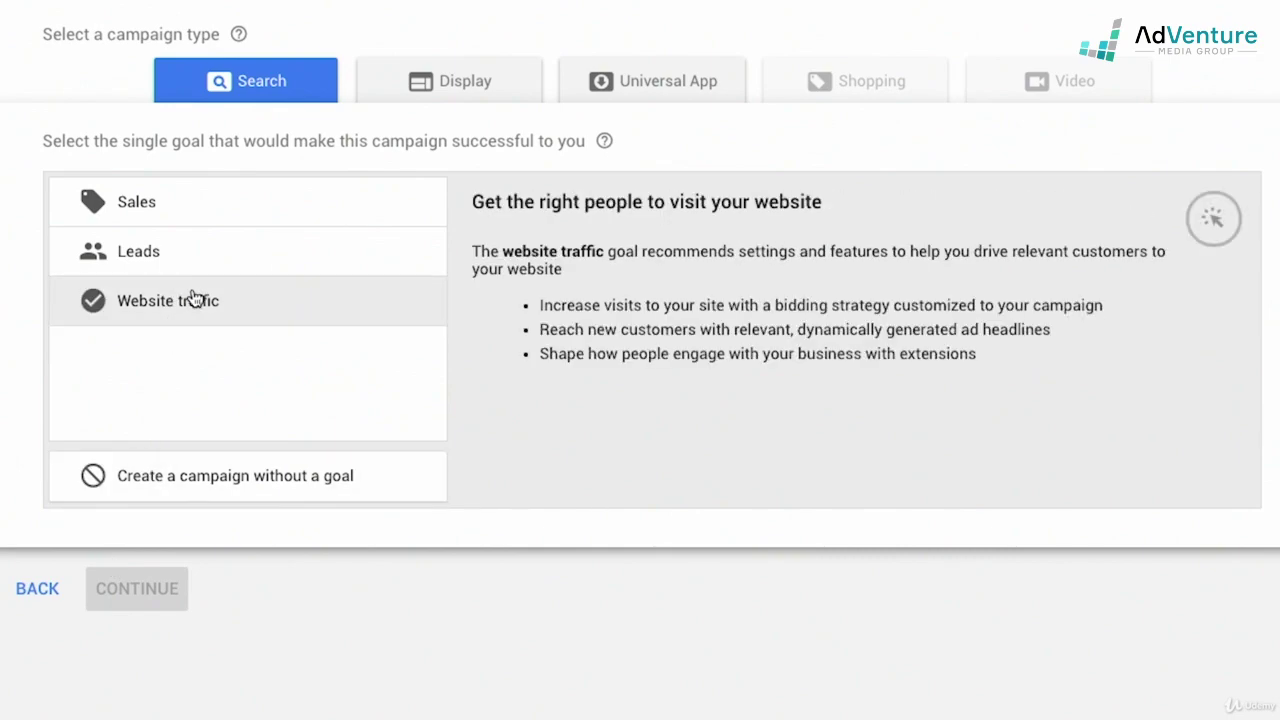
pyautogui.click(266, 212)
pyautogui.click(268, 320)
pyautogui.click(283, 477)
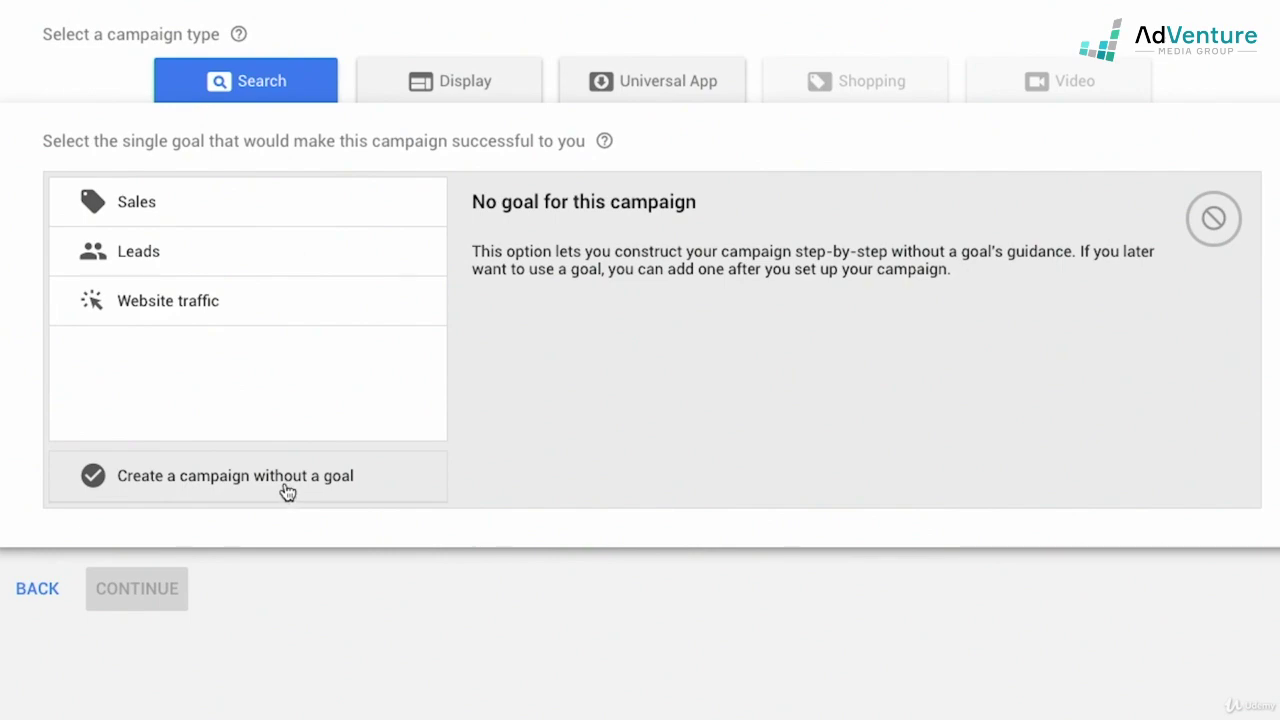
pyautogui.click(285, 494)
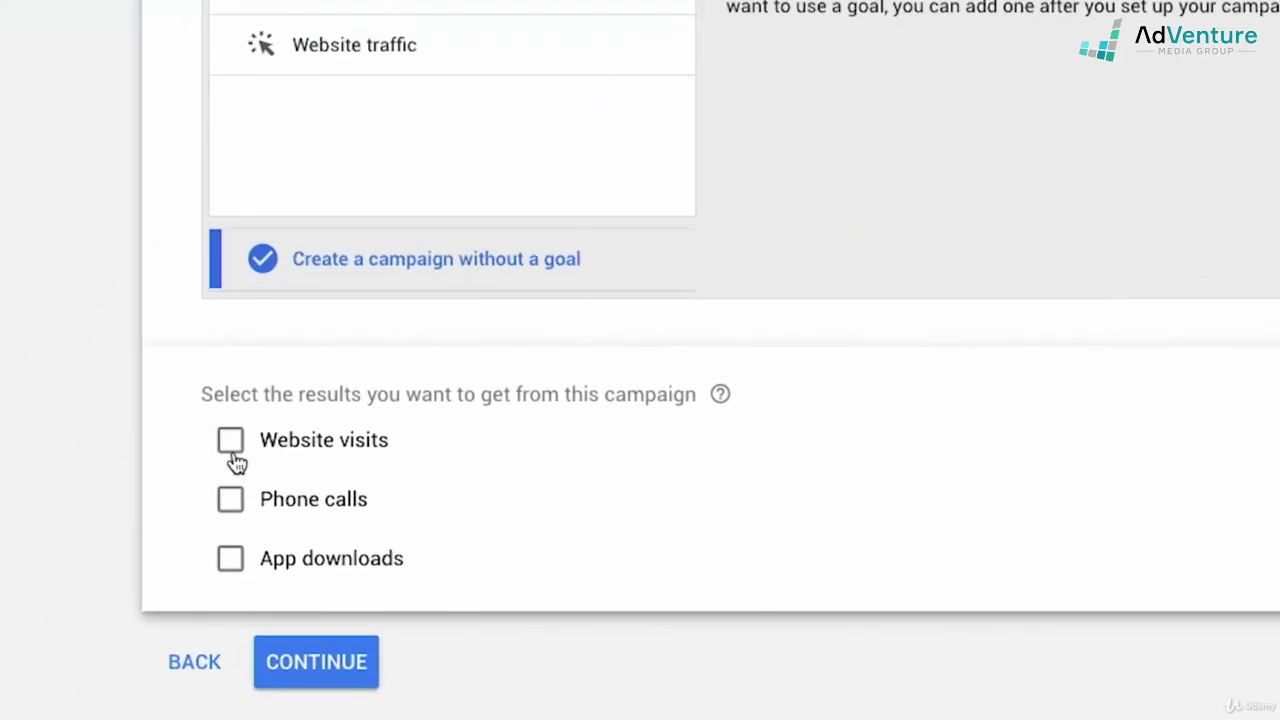
pyautogui.click(282, 514)
pyautogui.click(604, 503)
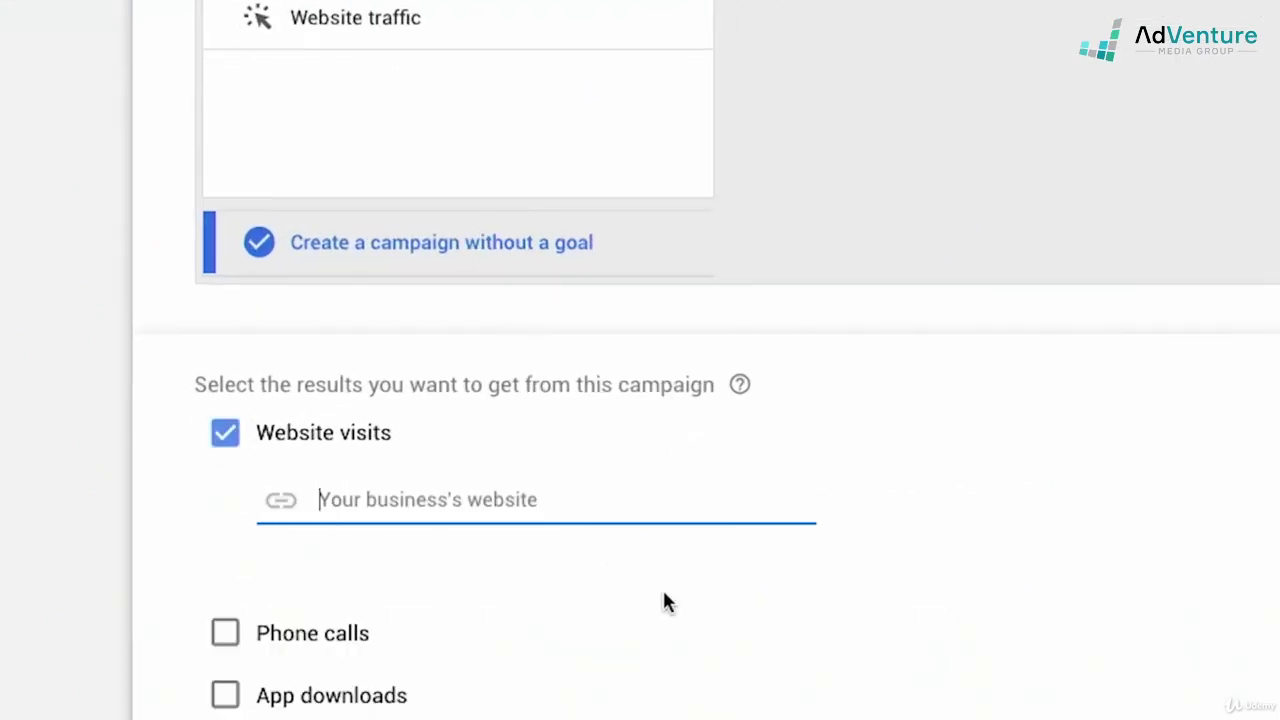
pyautogui.scroll(-1, 665, 595)
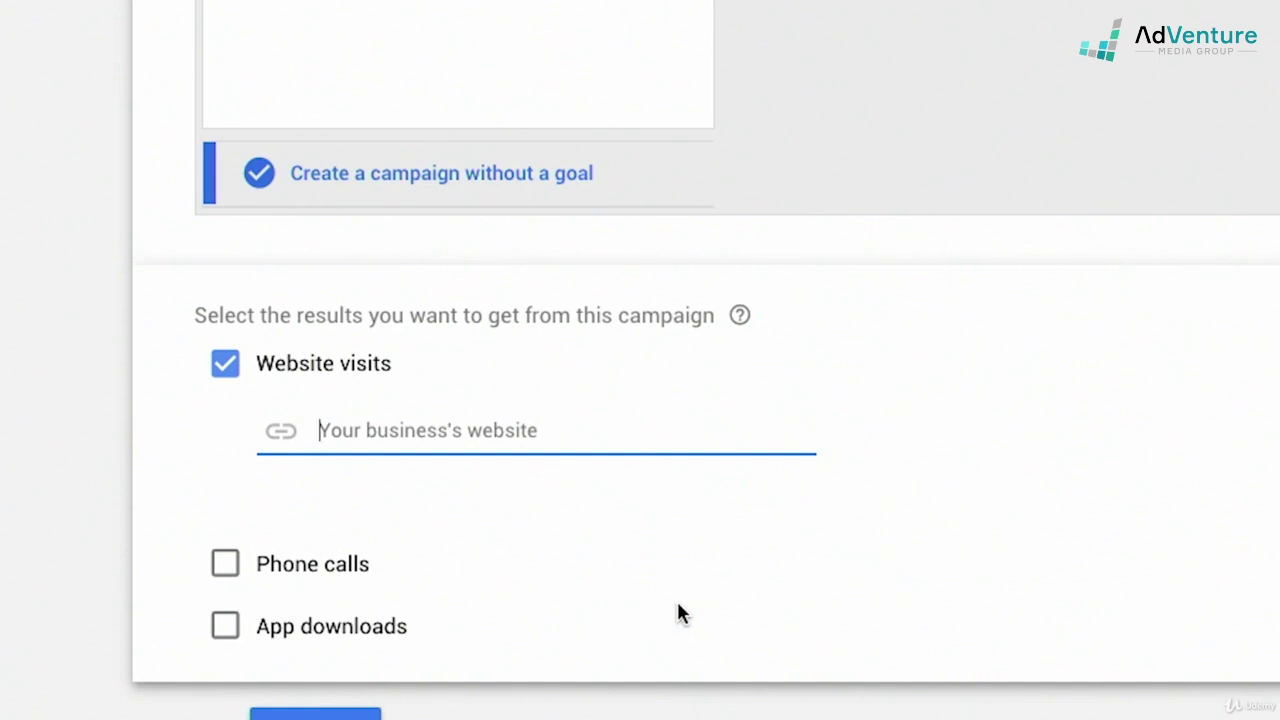
pyautogui.write('www')
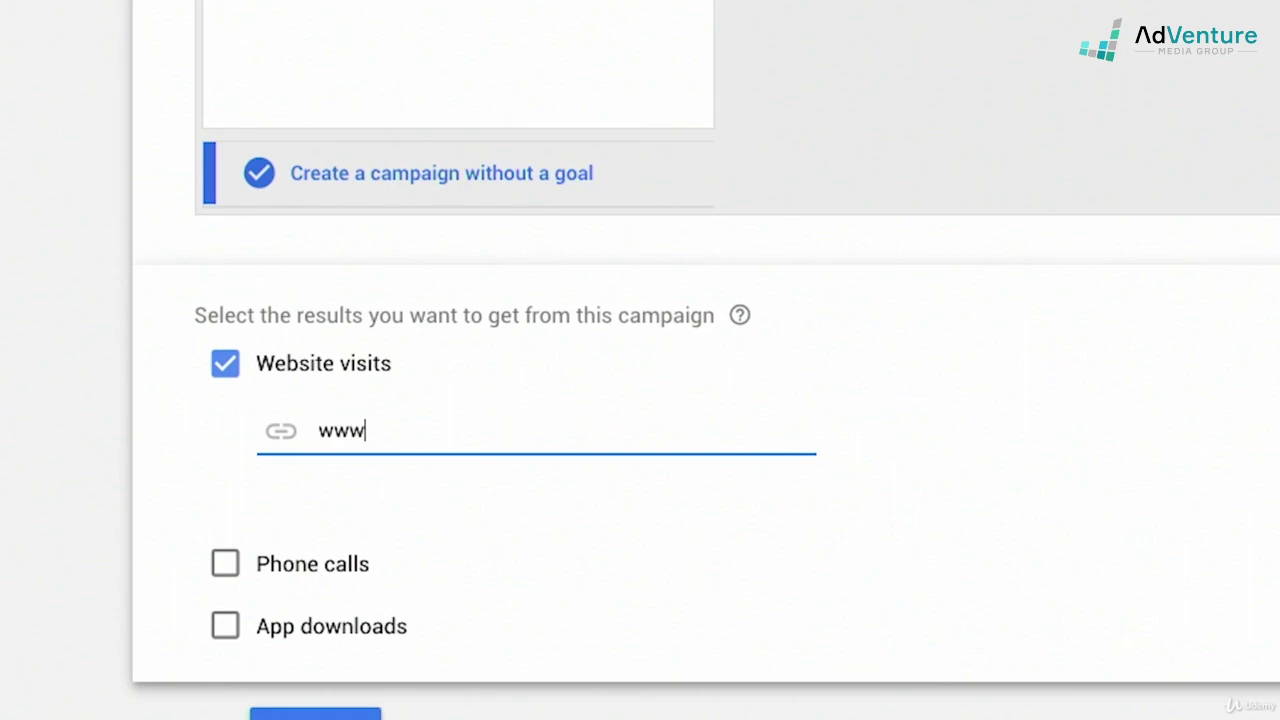
pyautogui.write('.poppin.')
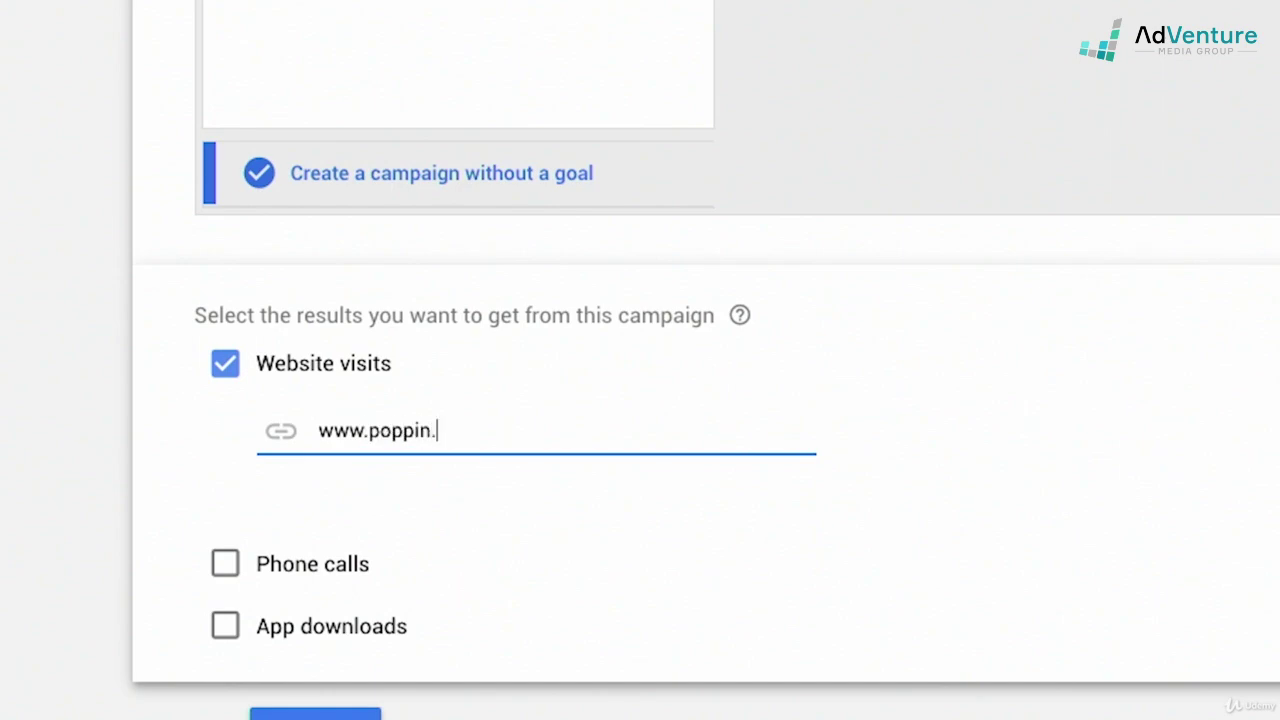
pyautogui.write('com')
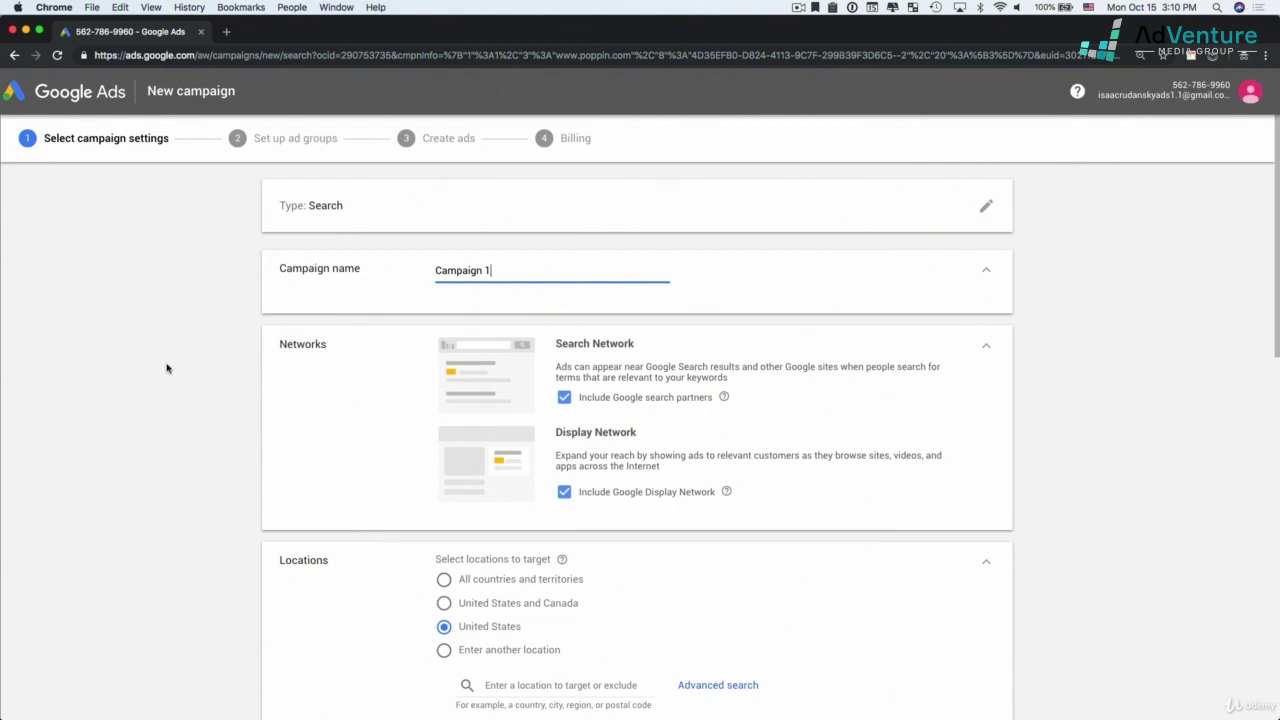
# Step: Expand Additional settings, open and close Message extensions, and return to the top of the form
pyautogui.scroll(-3, 177, 380)
pyautogui.scroll(-10, 179, 384)
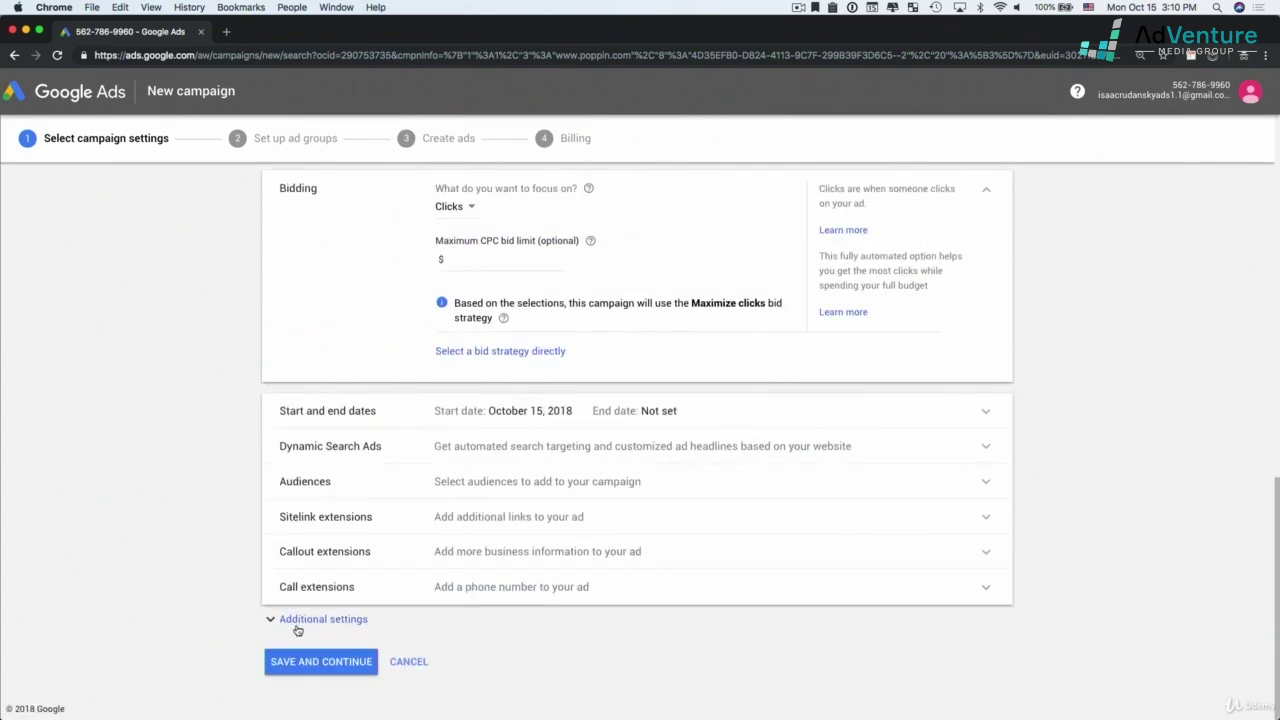
pyautogui.click(298, 622)
pyautogui.scroll(-5, 263, 591)
pyautogui.scroll(1, 929, 466)
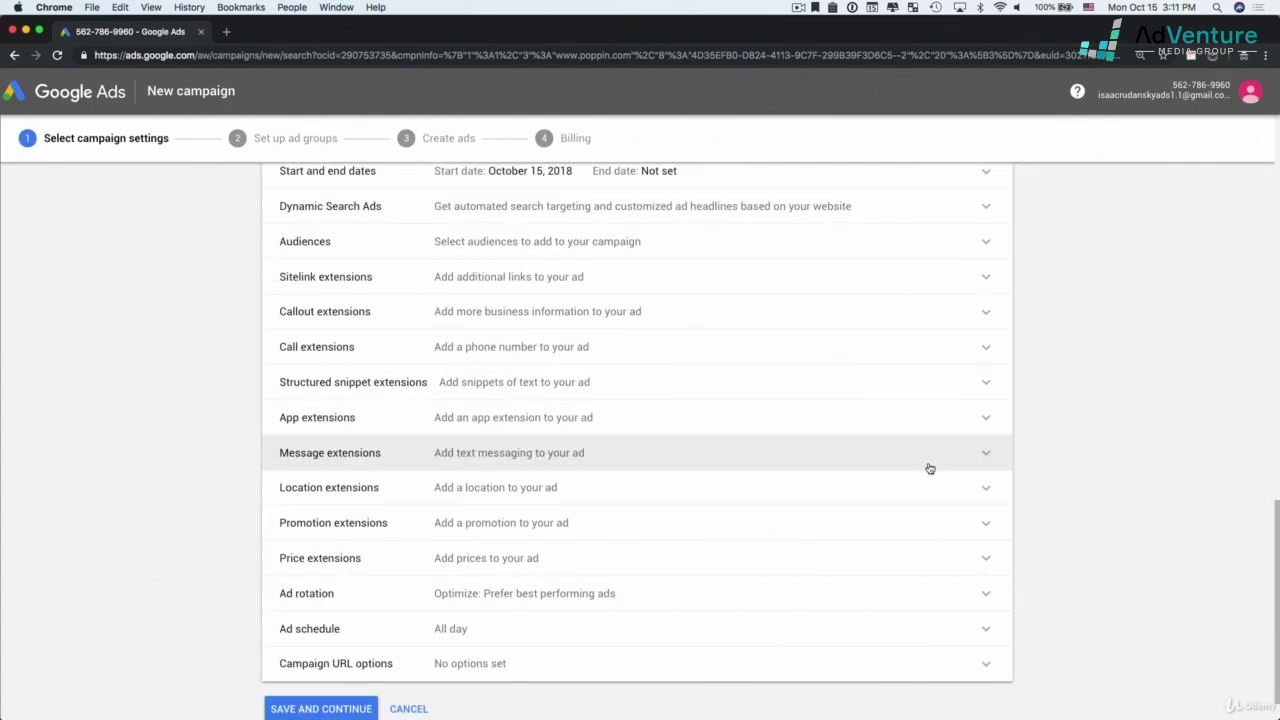
pyautogui.click(995, 453)
pyautogui.click(990, 455)
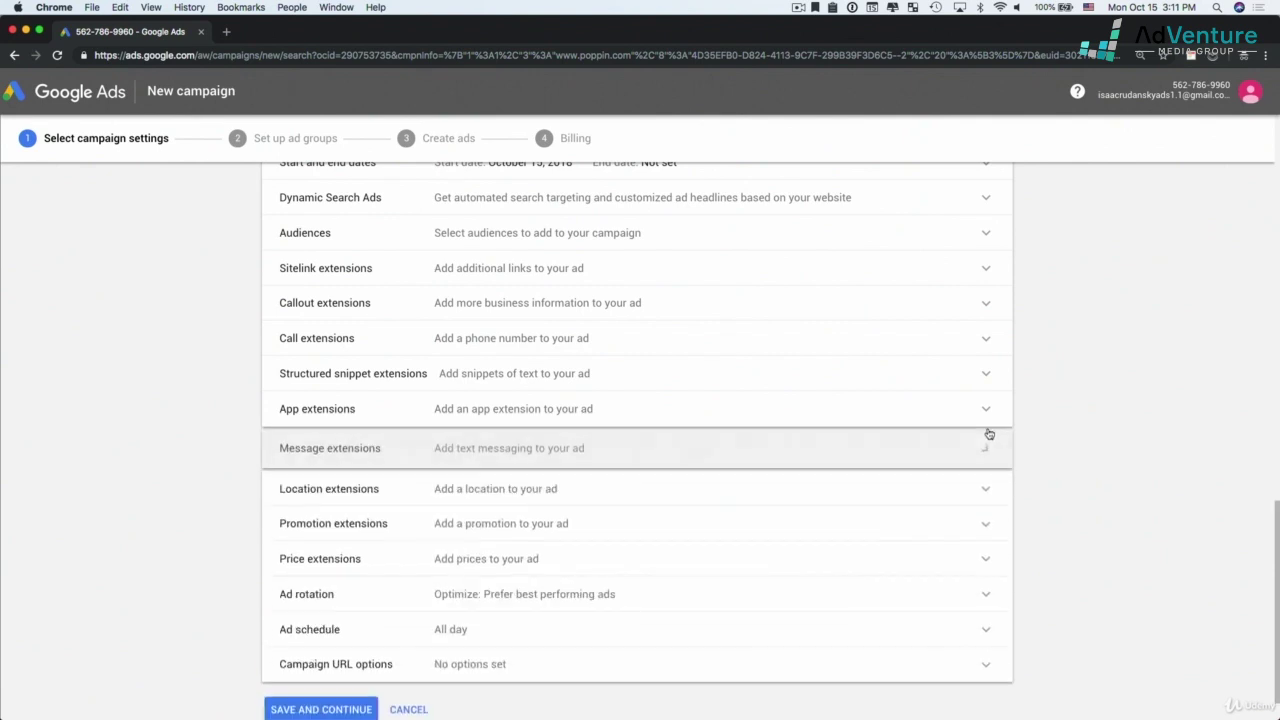
pyautogui.scroll(5, 989, 440)
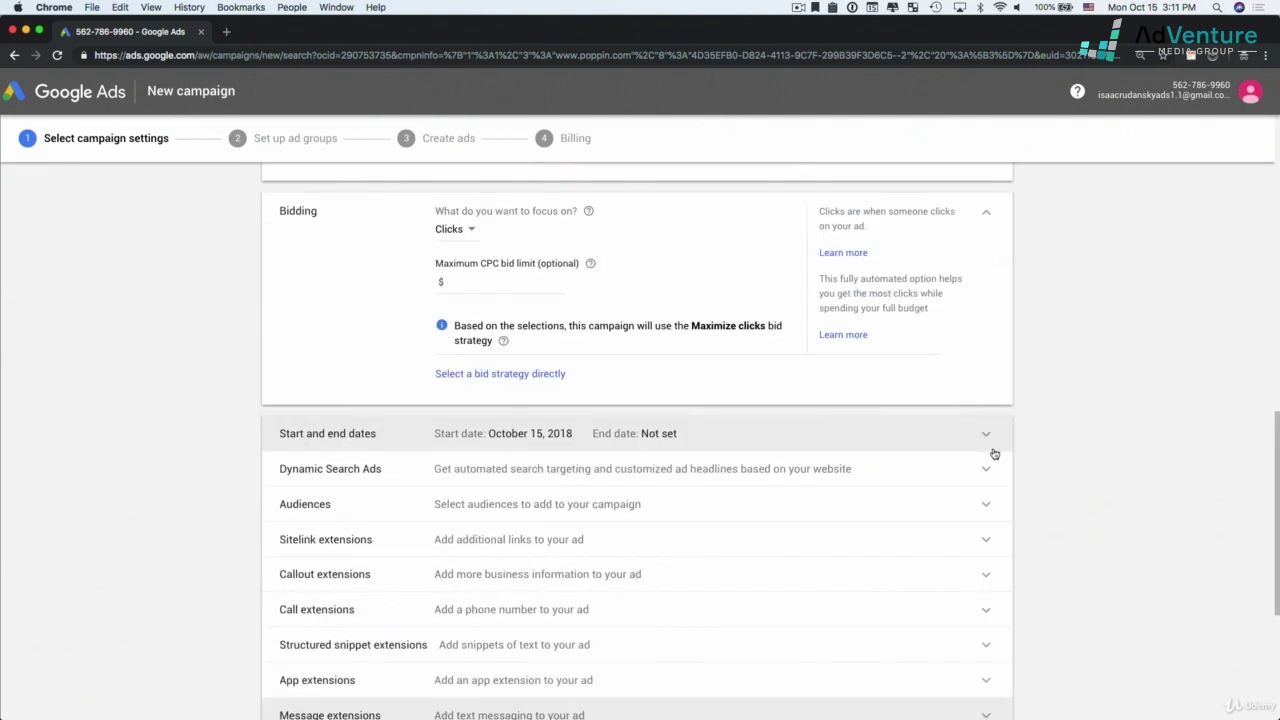
pyautogui.scroll(3, 995, 453)
pyautogui.scroll(15, 987, 468)
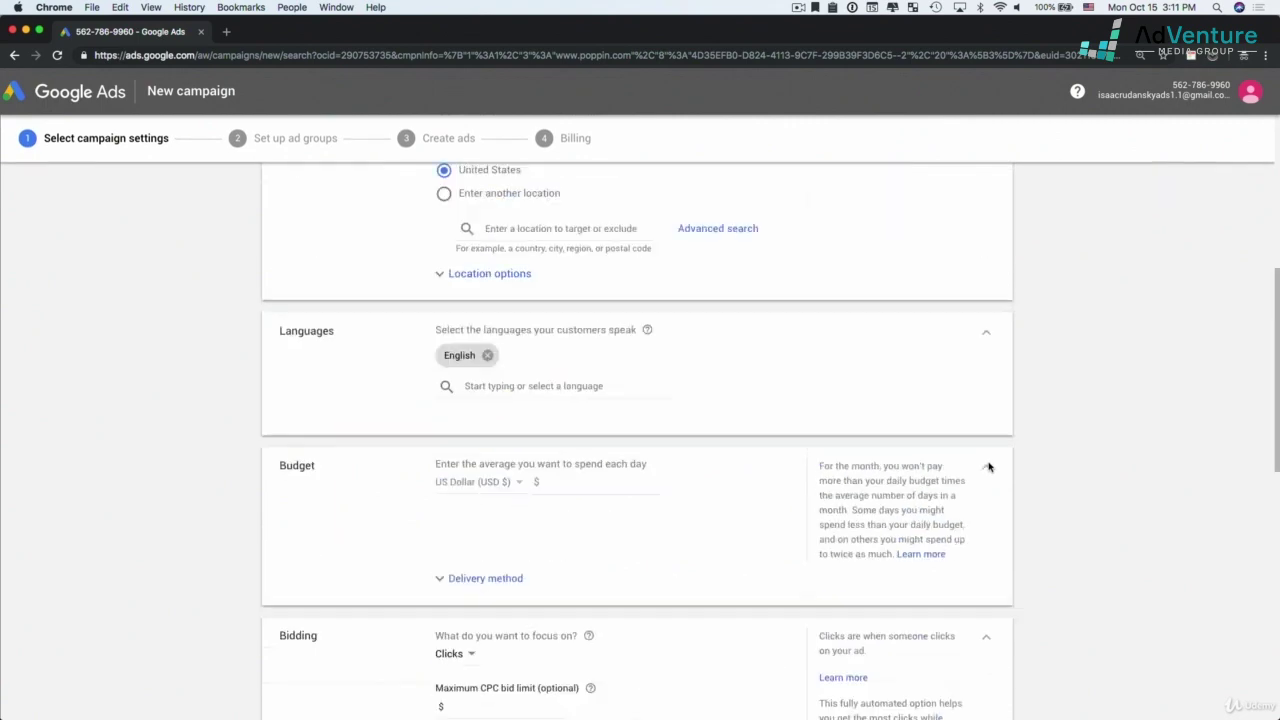